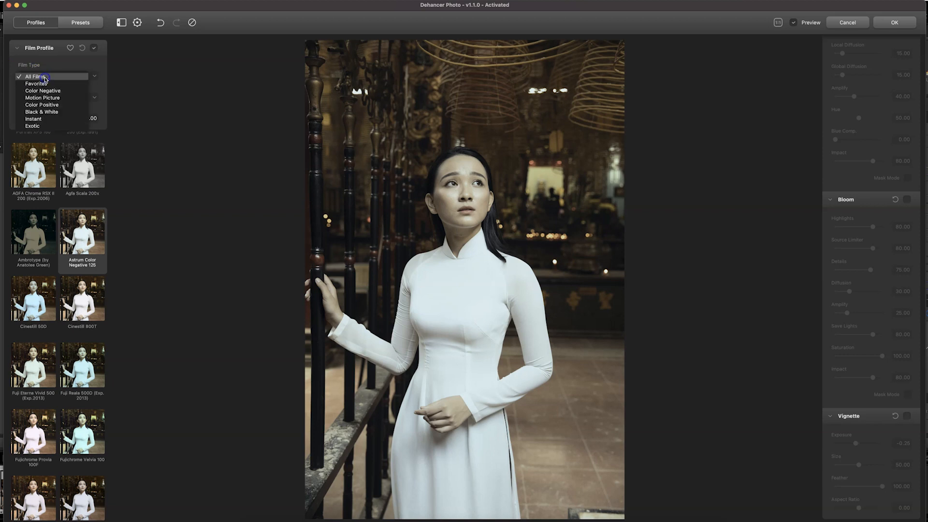
Filter the film types by Favorites, switch back to All Films and look through the list of available film profiles.
click(65, 83)
click(68, 76)
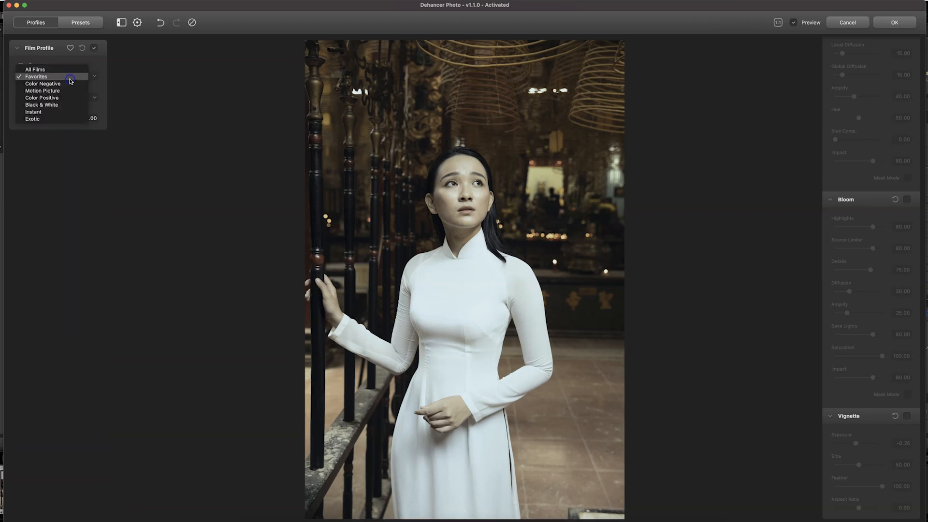
click(63, 71)
click(61, 97)
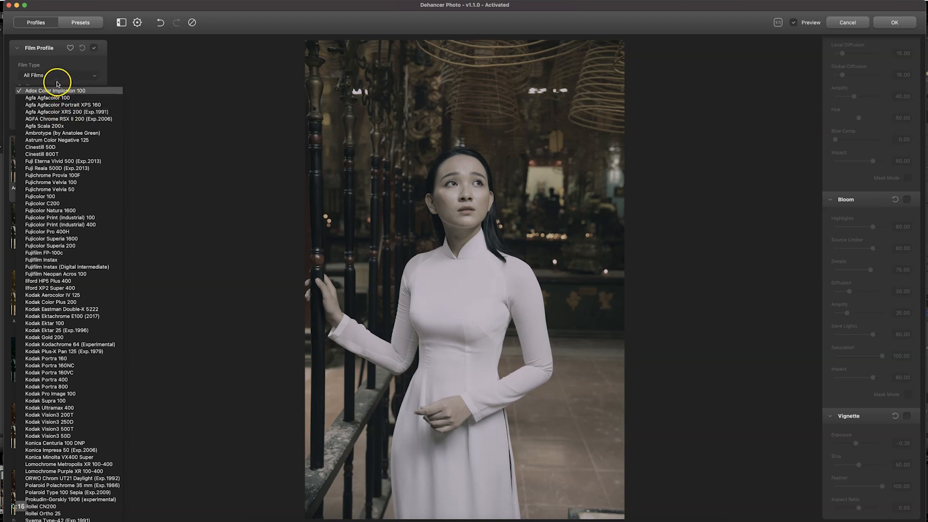
click(57, 88)
Try the Agfa Agfacolor XRS 200, AGFA Chrome RSX II 200 and Agfa Scala 200x film profiles on the portrait.
click(73, 143)
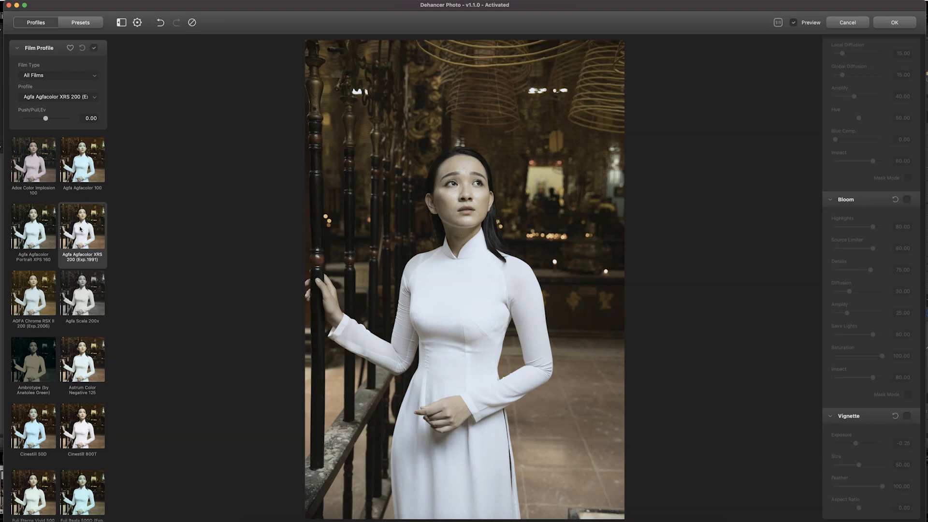
scroll(36, 247, down, 2)
click(35, 246)
scroll(35, 246, down, 2)
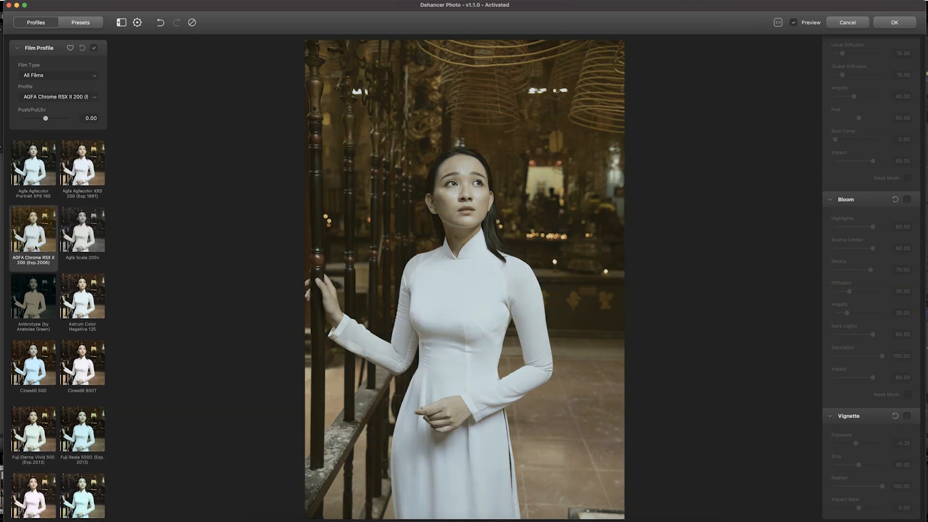
click(74, 216)
Try the Ambrotype, Astrum Color Negative 125 and Cinestill 800T film profiles on the portrait.
scroll(74, 216, down, 3)
click(35, 216)
click(72, 228)
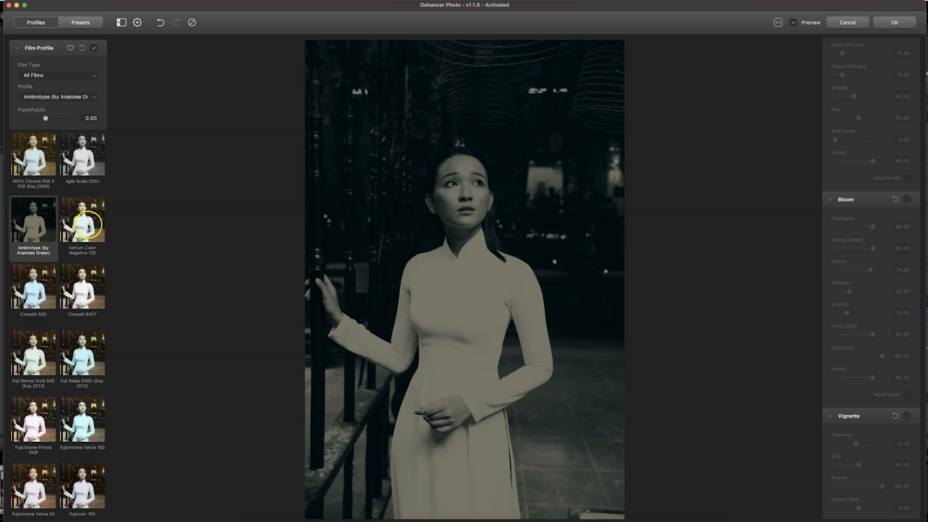
scroll(86, 220, down, 4)
click(86, 218)
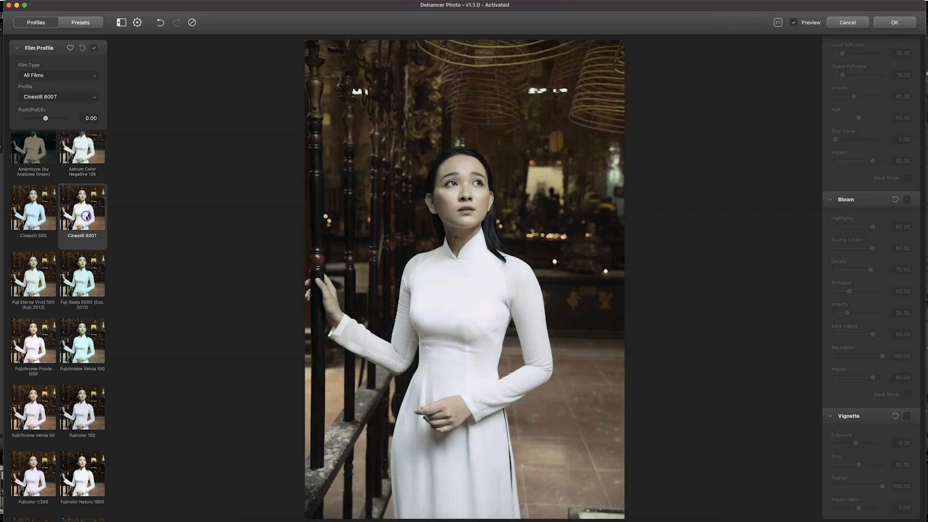
Try the Fuji Eterna Vivid 500, Fujicolor C200 and Fujicolor Natura 1600 film profiles on the portrait.
click(32, 275)
scroll(38, 285, down, 5)
scroll(37, 290, down, 3)
click(37, 303)
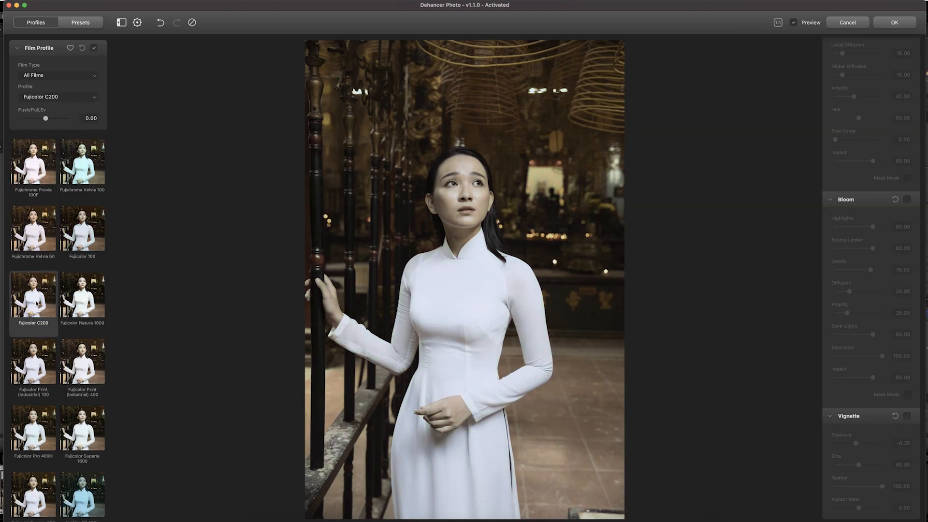
click(85, 300)
Try the Fujicolor Print (Industrial) 400, Fujicolor Print (Industrial) 100 and Fujicolor Pro 400H film profiles.
scroll(85, 300, down, 3)
click(84, 301)
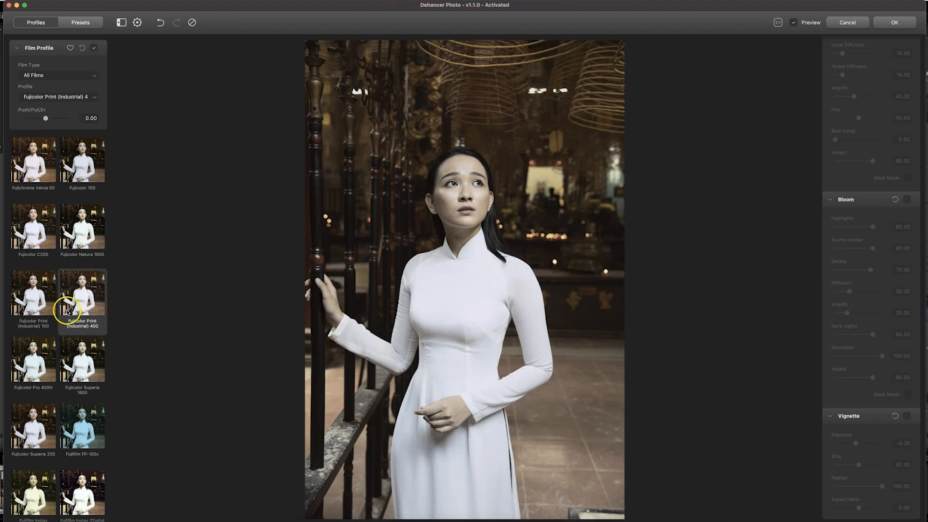
click(38, 297)
scroll(36, 300, down, 3)
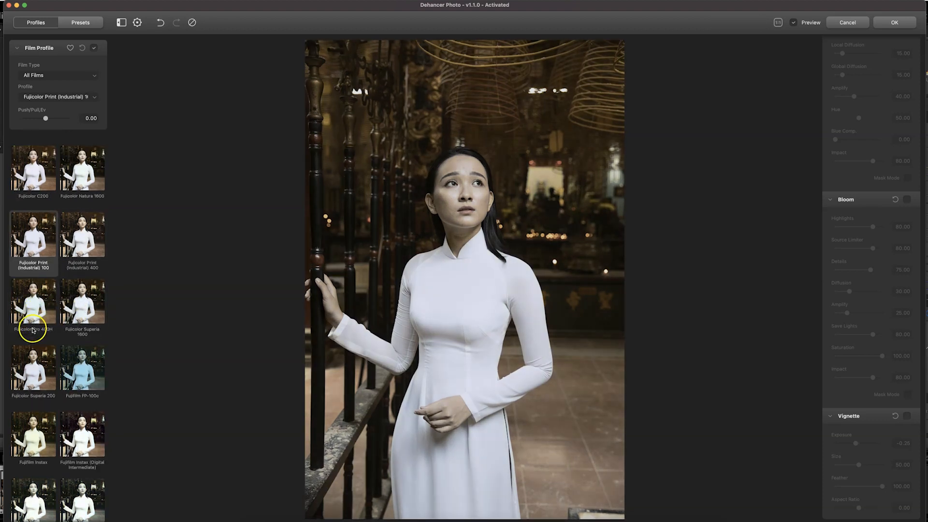
click(35, 304)
scroll(39, 317, down, 2)
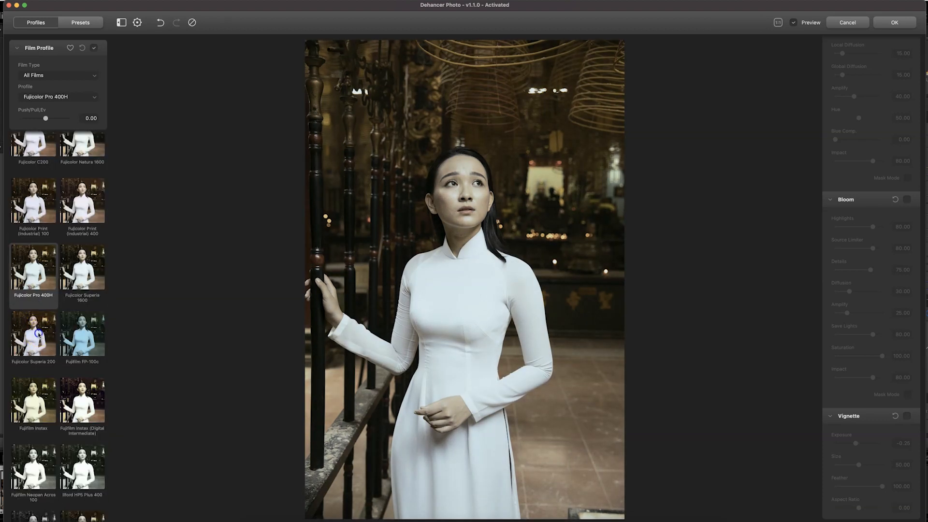
Try the Fujicolor Superia 200 and Fujifilm Instax (Digital Intermediate) film profiles on the portrait.
click(39, 334)
scroll(72, 311, down, 8)
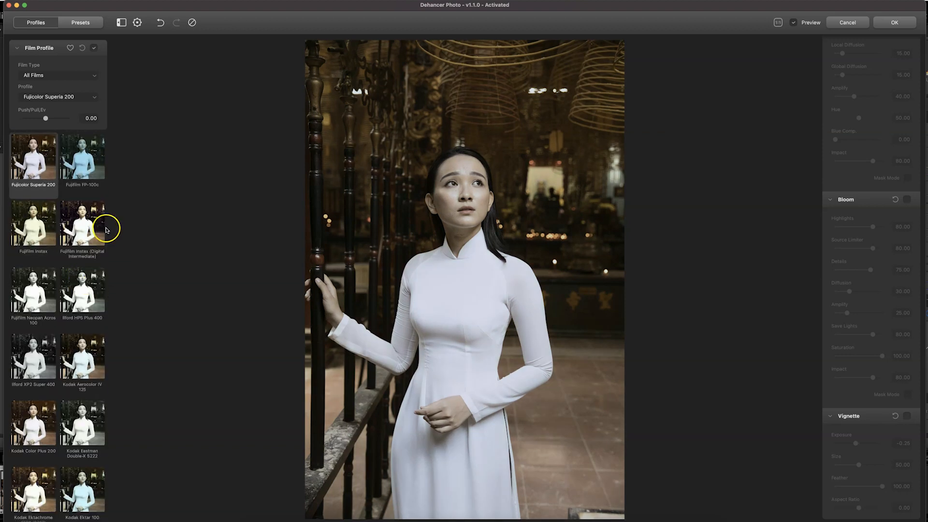
click(90, 226)
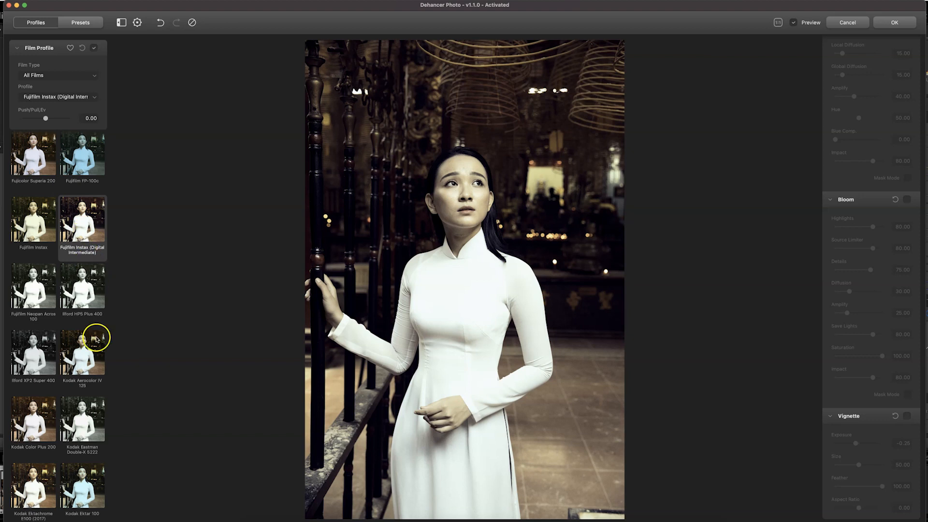
Try the Kodak Aerocolor IV 125 and Kodak Gold 200 film profiles on the portrait.
click(83, 356)
scroll(80, 357, down, 4)
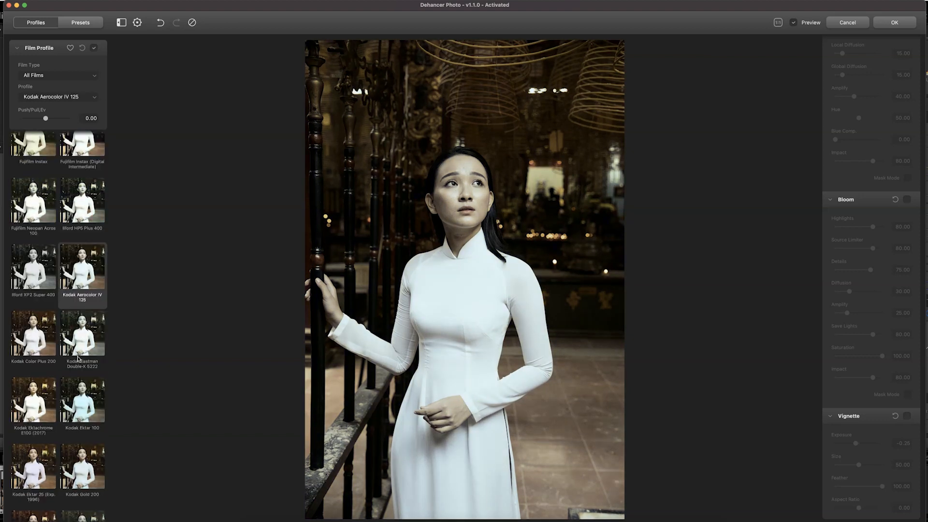
scroll(77, 358, down, 3)
click(78, 401)
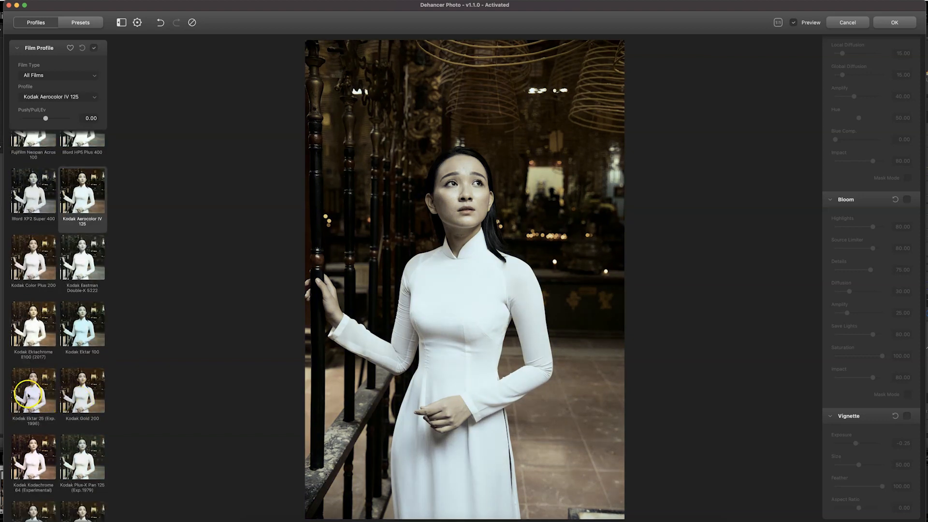
click(85, 391)
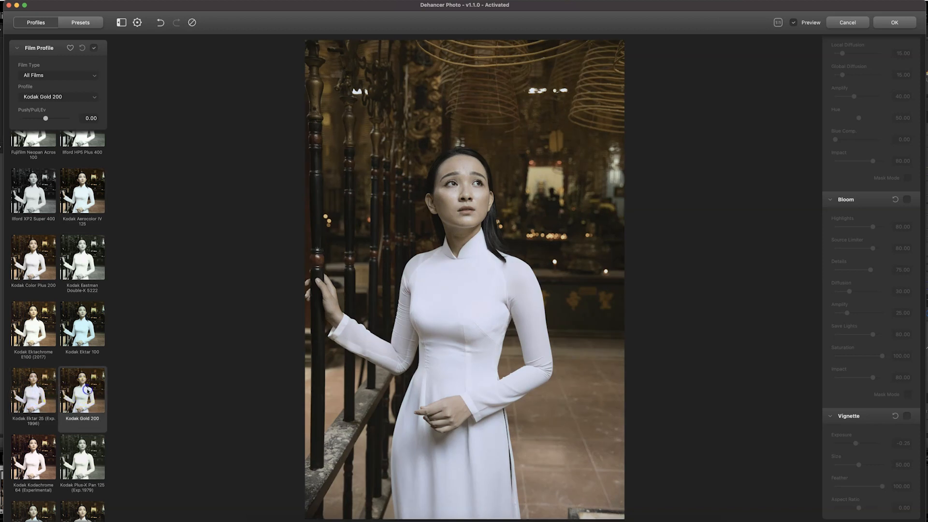
scroll(87, 390, down, 4)
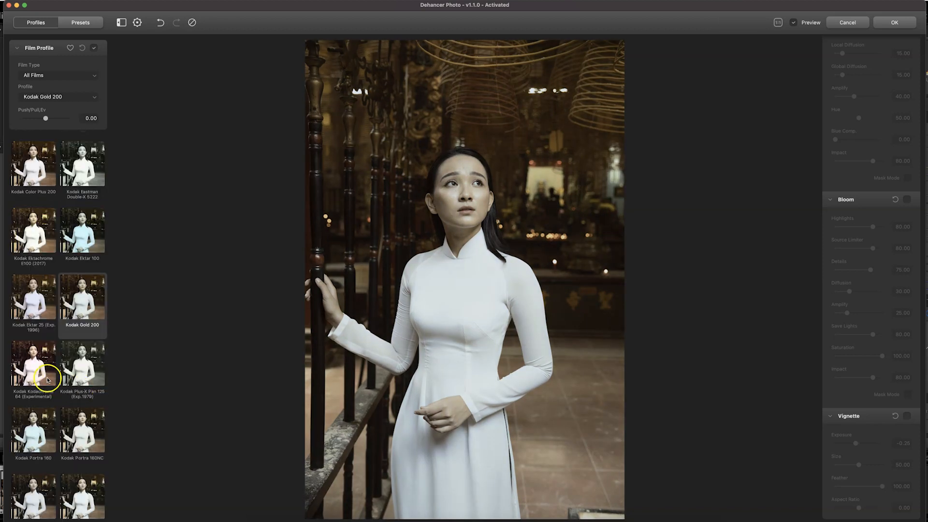
Compare the Kodak Kodachrome 64 film profile with Kodak Gold 200, leaving Gold 200 applied.
click(41, 371)
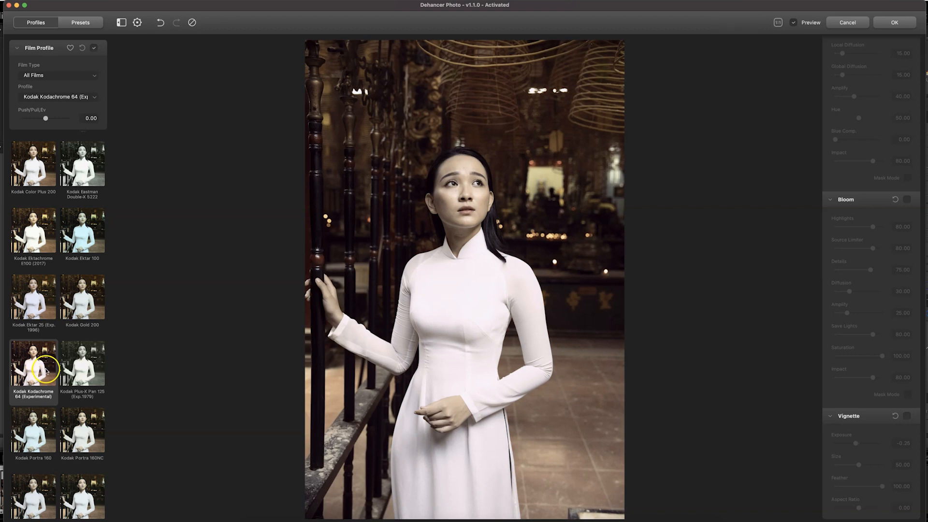
click(78, 312)
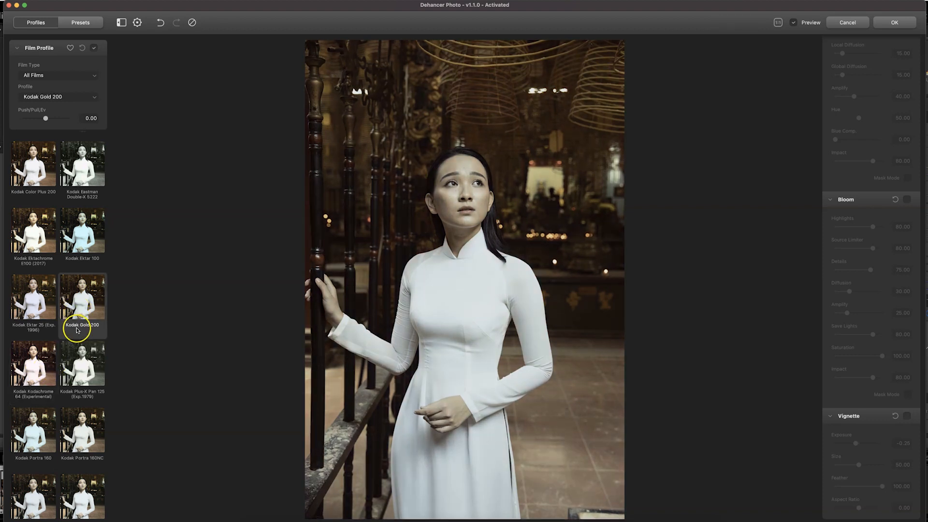
scroll(77, 330, down, 4)
scroll(74, 327, down, 3)
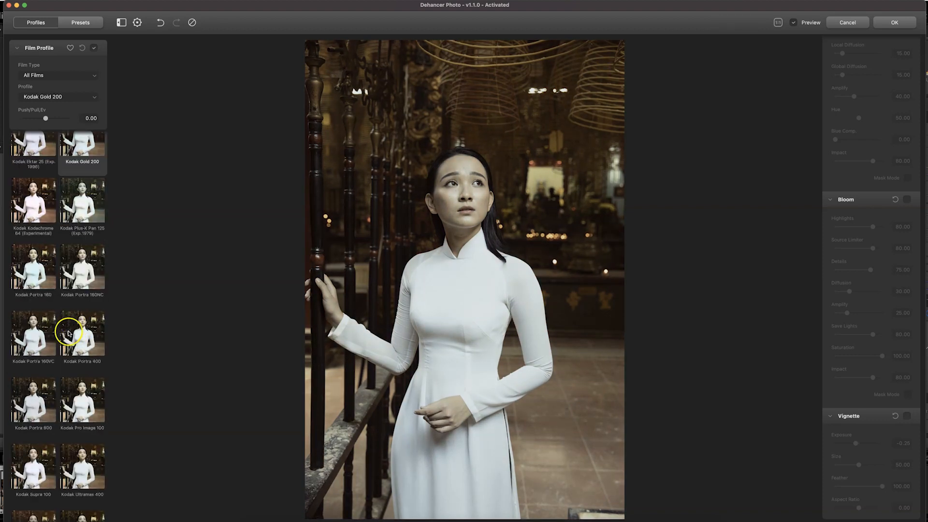
scroll(39, 346, up, 4)
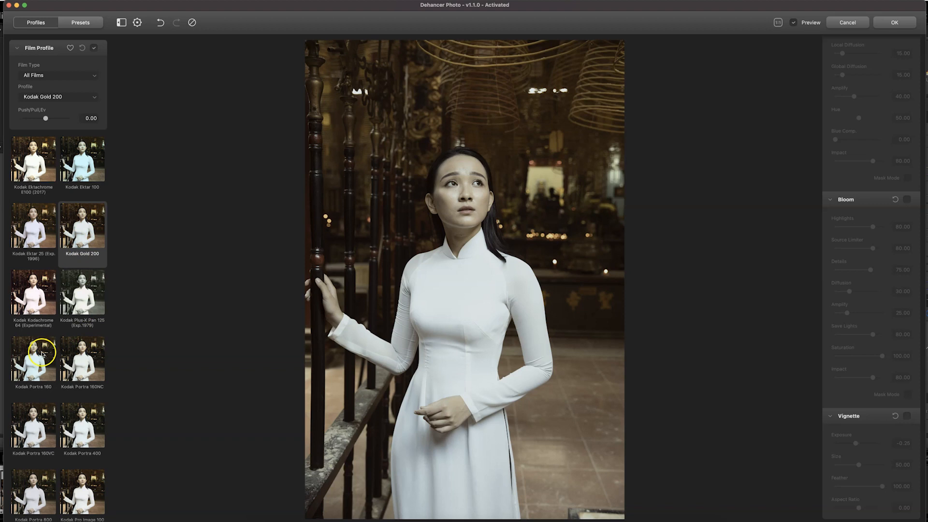
Compare the Kodak Portra 160NC, Portra 400 and Gold 200 film profiles, leaving Portra 160NC applied.
click(84, 367)
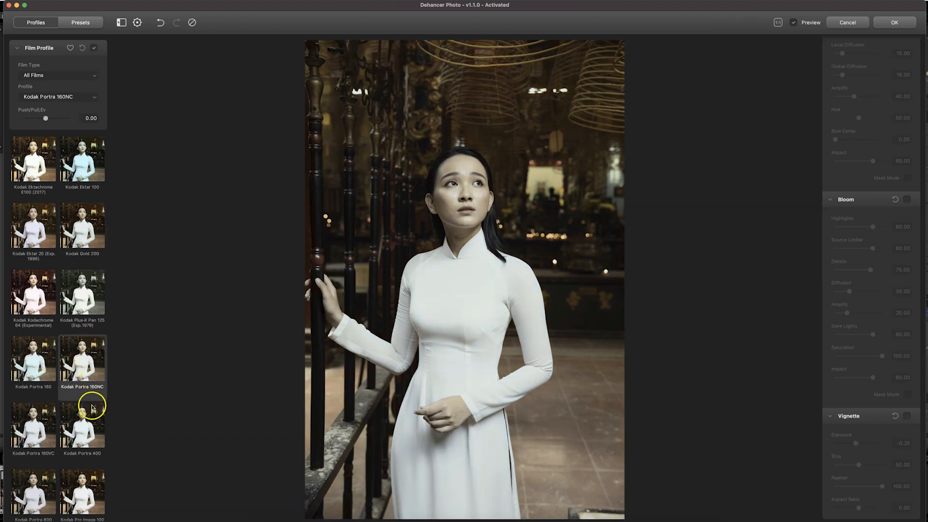
click(91, 425)
click(83, 237)
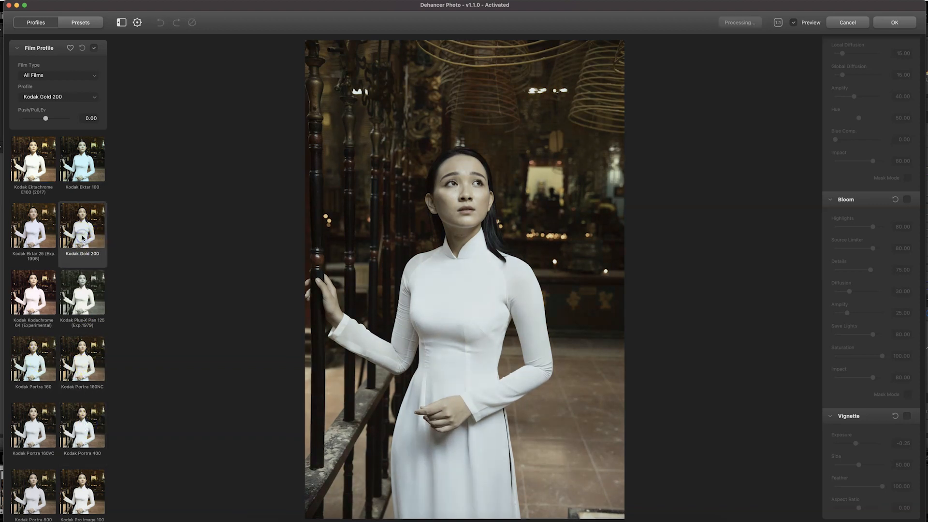
click(86, 361)
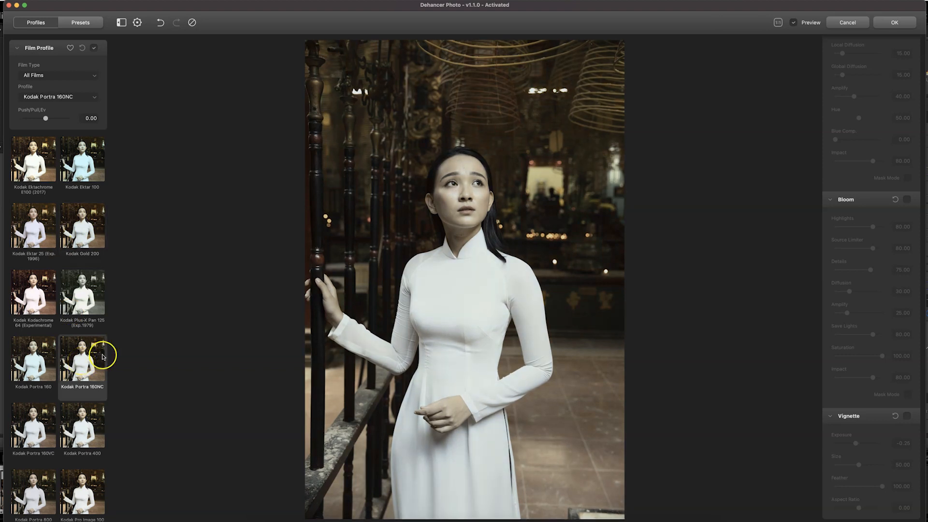
Enable the Film Grain effect for the portrait.
scroll(825, 390, up, 15)
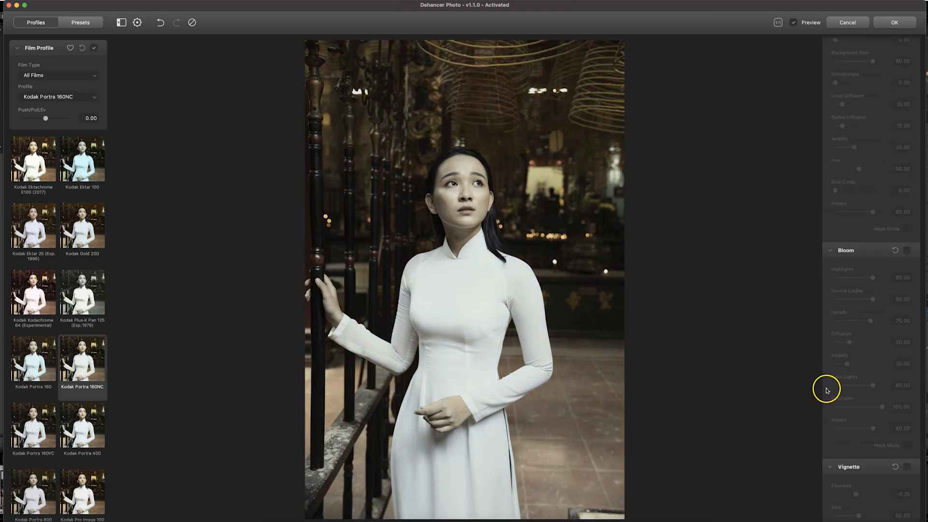
scroll(849, 409, up, 10)
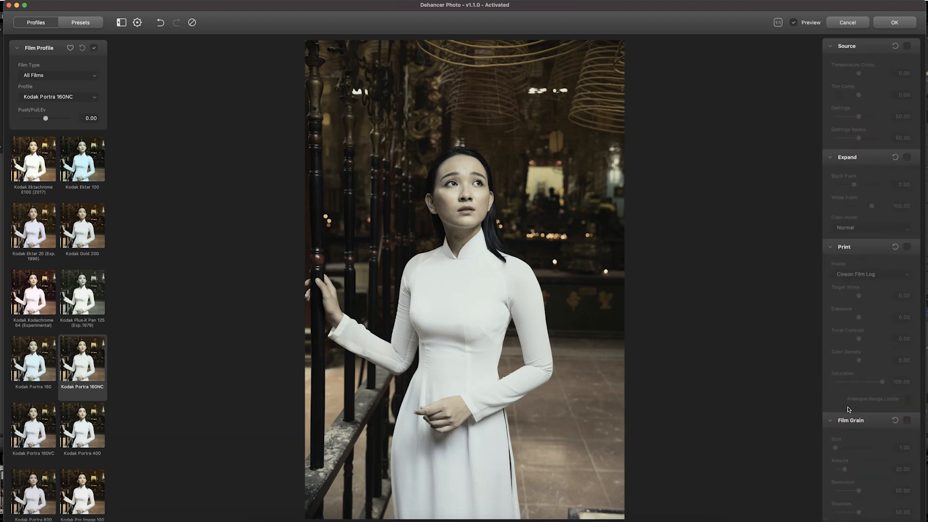
scroll(849, 409, down, 10)
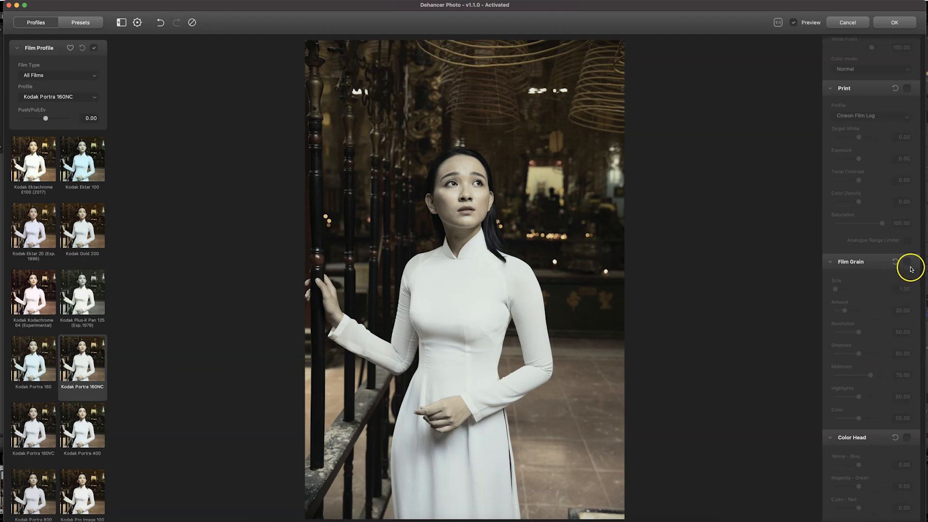
click(908, 263)
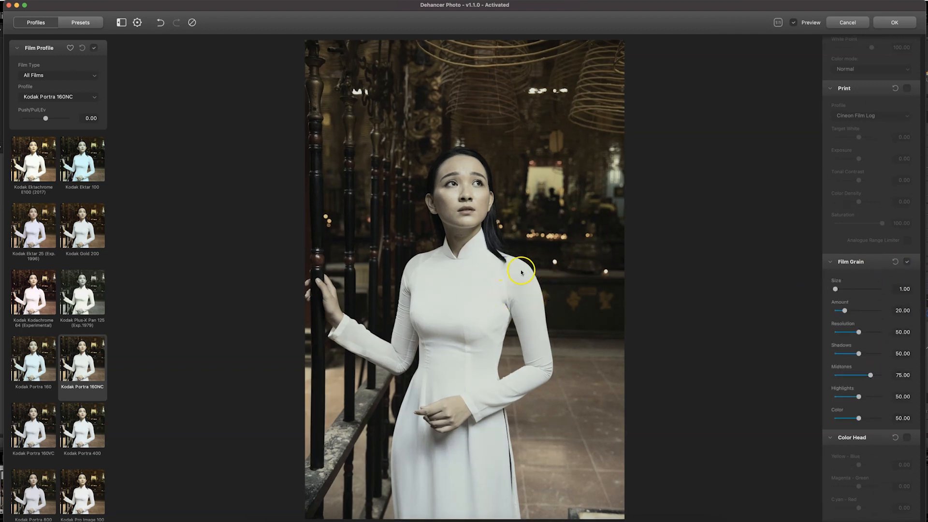
Enlarge the preview on the woman's face and compare the image with Film Grain off and on.
click(777, 22)
drag(651, 118, 585, 310)
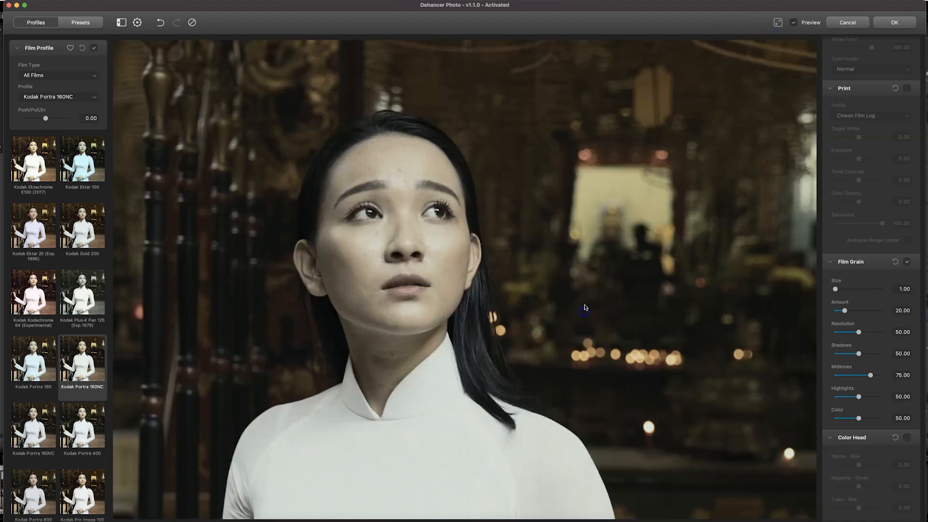
click(907, 263)
click(907, 263)
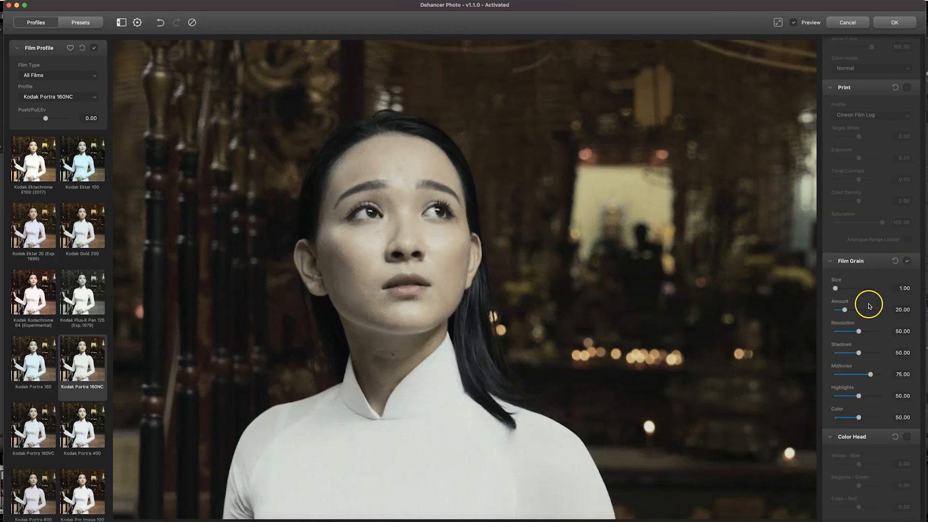
Set the film grain size to 1.41, amount to 33.92, resolution to 45.98 and shadows to 21.98, and compare with grain off.
drag(854, 312, 845, 356)
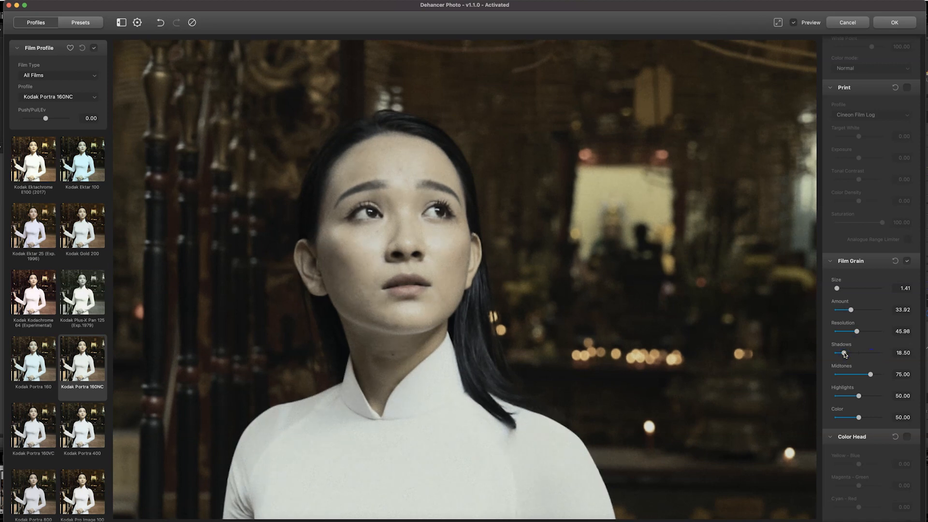
drag(844, 355, 846, 355)
click(907, 261)
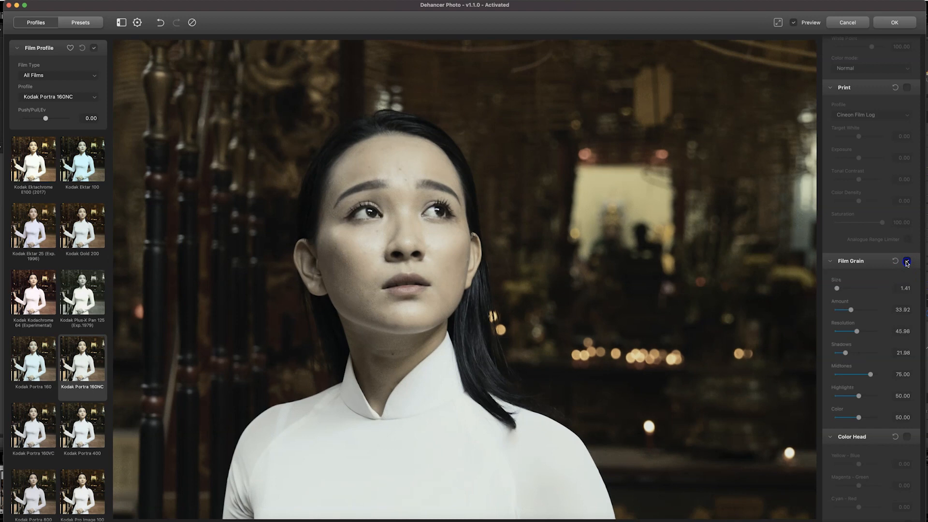
click(907, 261)
Apply the Kodak Plus-X Pan 125 film profile and compare the portrait with Film Grain off and on.
click(356, 308)
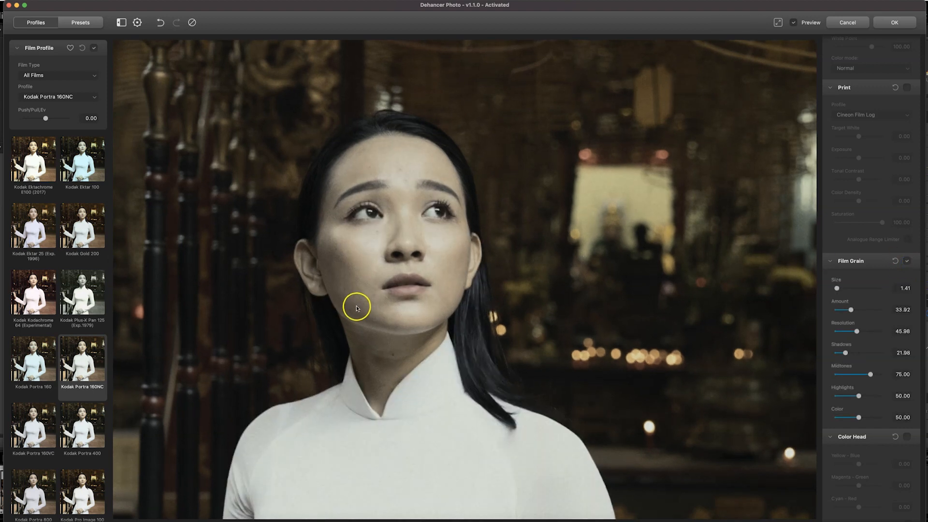
click(80, 299)
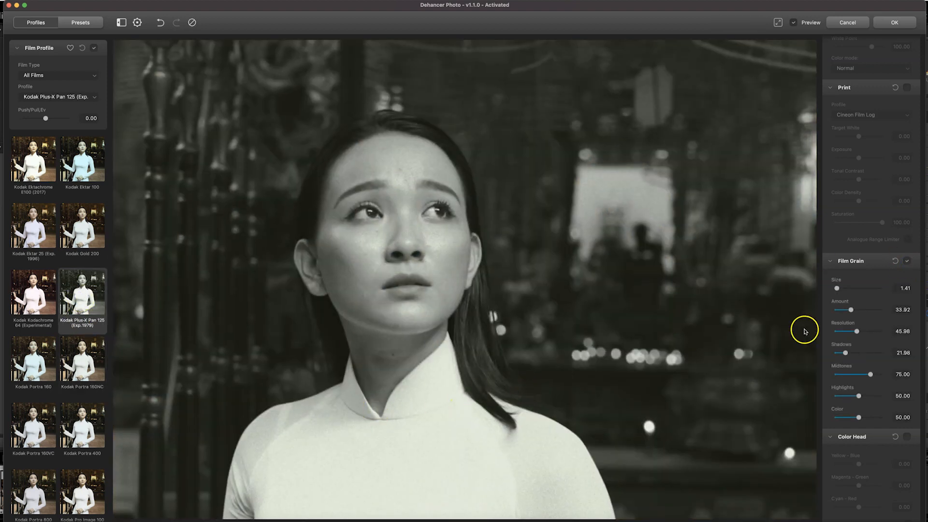
click(907, 262)
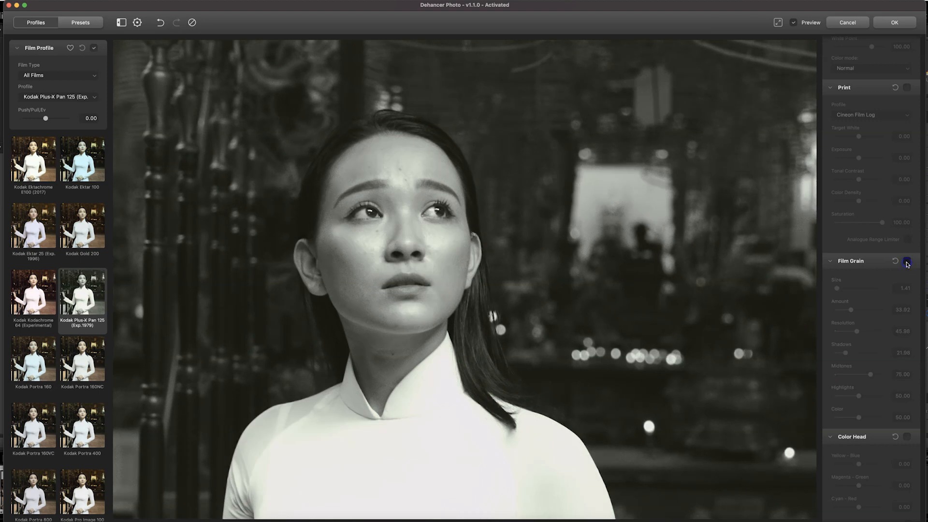
click(907, 262)
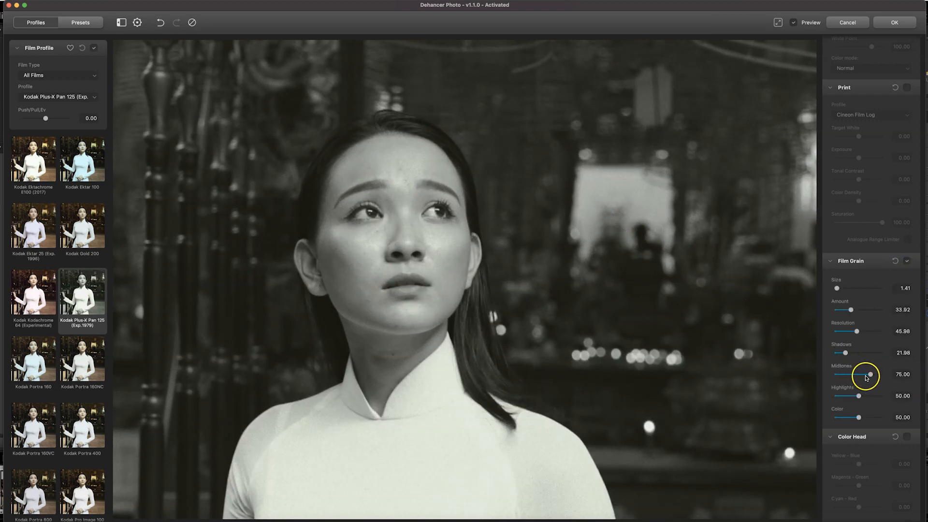
Set the film grain midtones to 61.67 and apply the Kodak Gold 200 film profile.
mouse_move(866, 376)
mouse_down()
mouse_move(849, 376)
mouse_move(866, 375)
mouse_up()
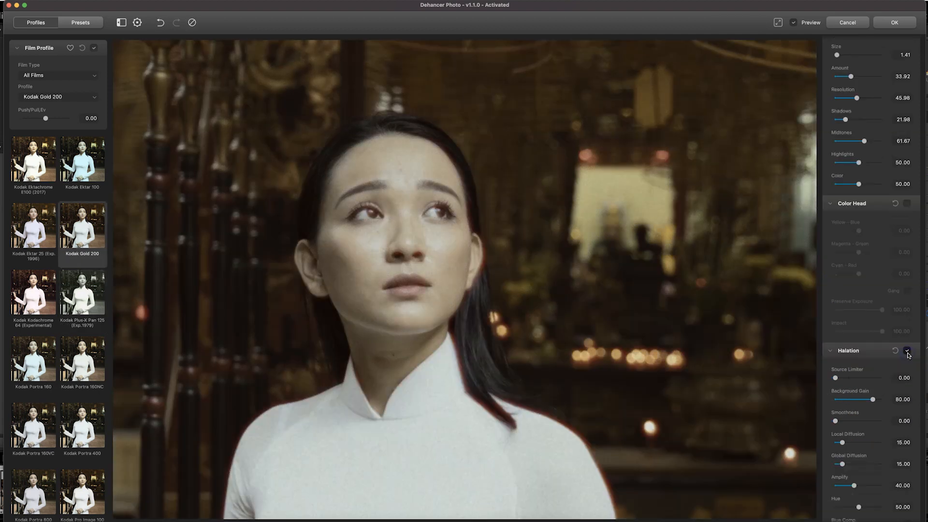
Compare the portrait with Halation on and off along the edges of the hair and white dress.
click(910, 359)
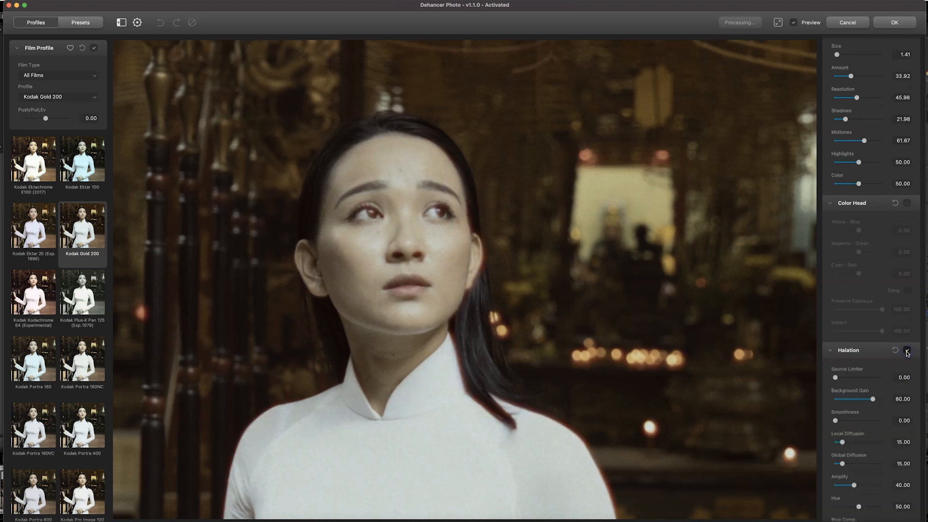
click(907, 351)
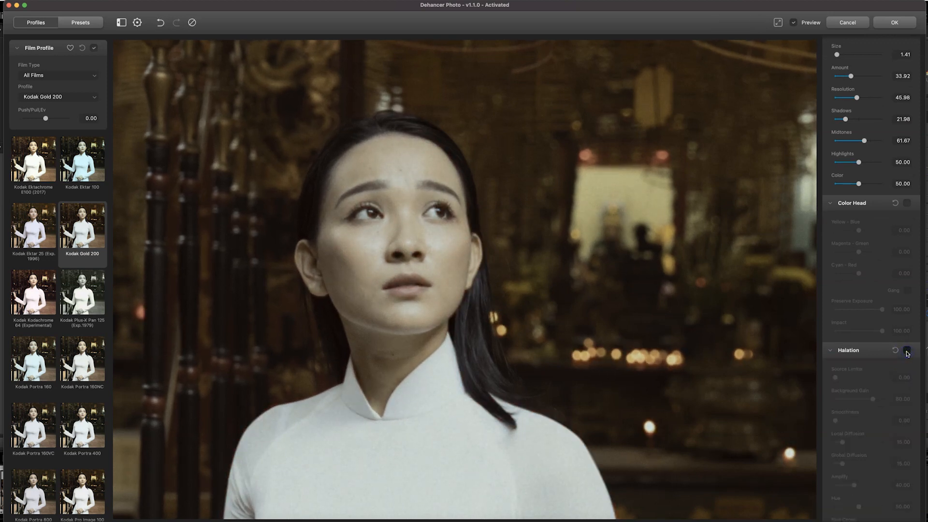
click(907, 351)
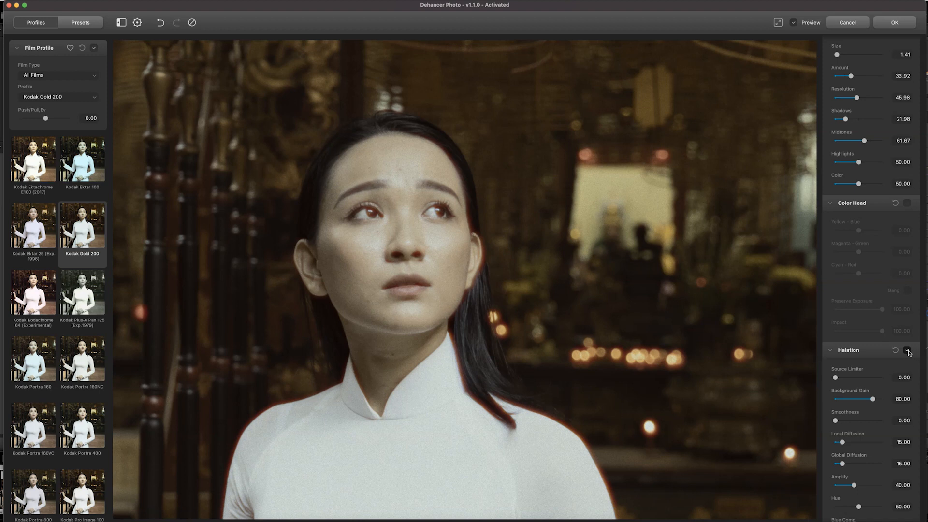
click(907, 351)
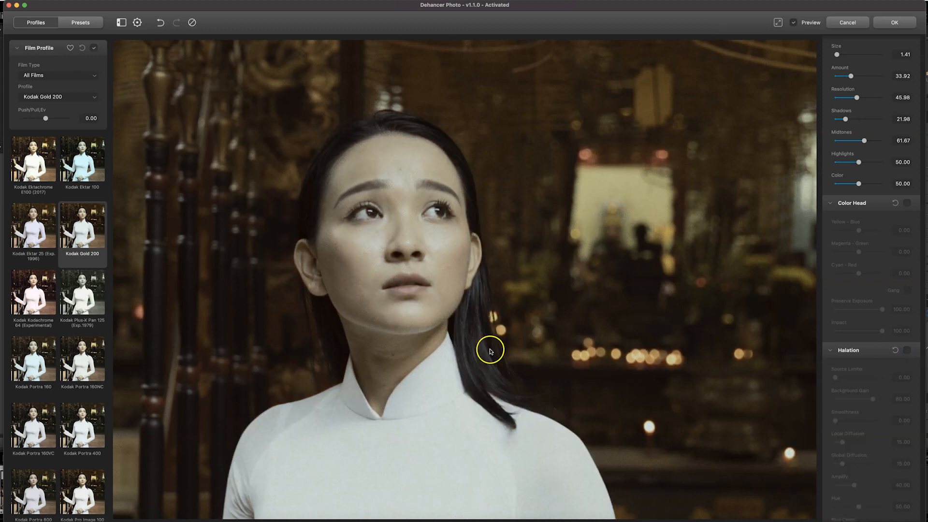
drag(610, 403, 574, 360)
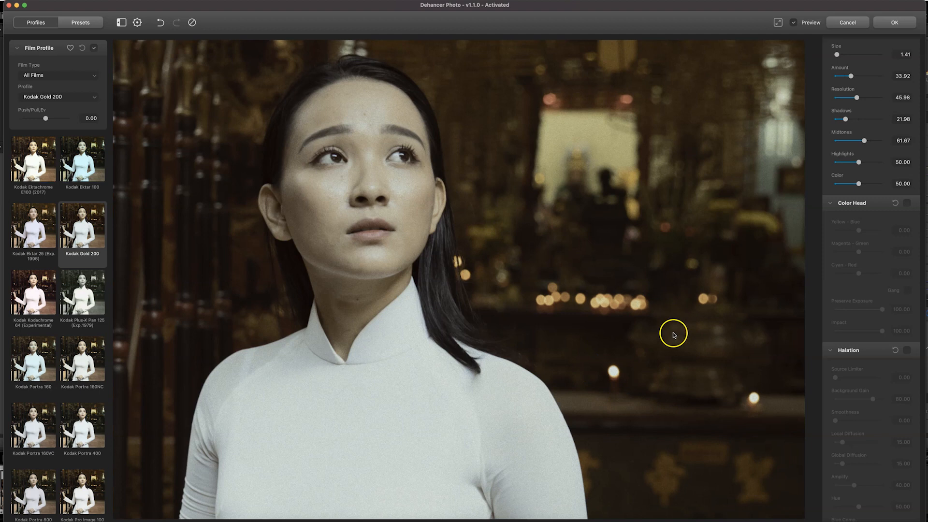
Try Halation with local diffusion 51.86, global diffusion 34.18 and amplify 38.63, and leave the effect disabled.
scroll(833, 242, up, 3)
scroll(831, 240, up, 1)
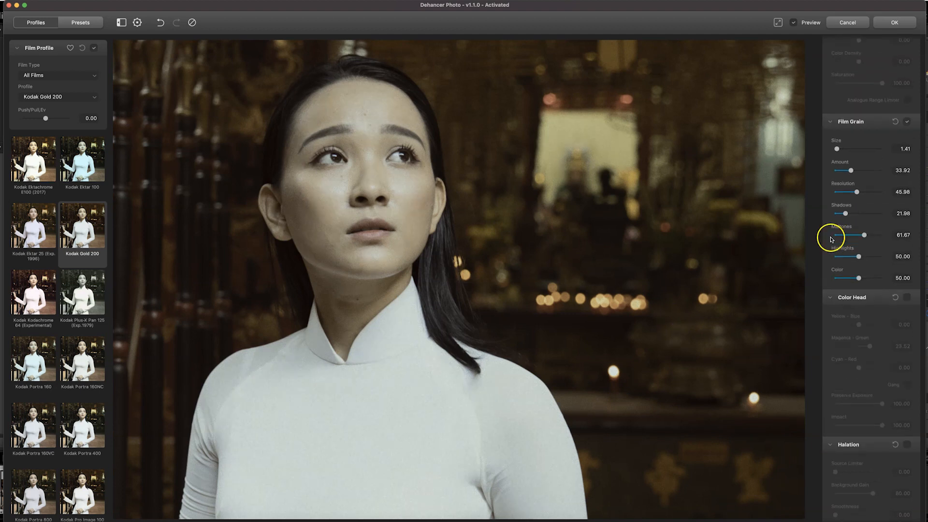
scroll(858, 234, down, 10)
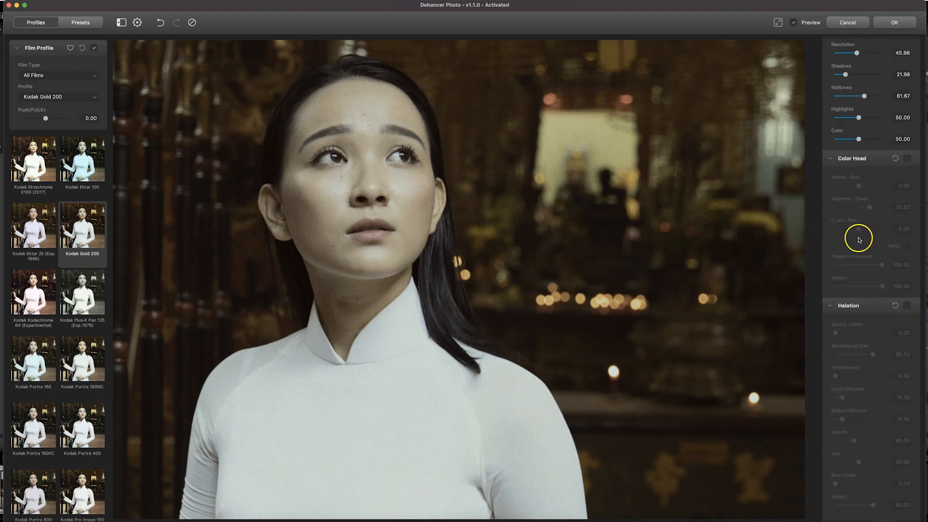
click(908, 176)
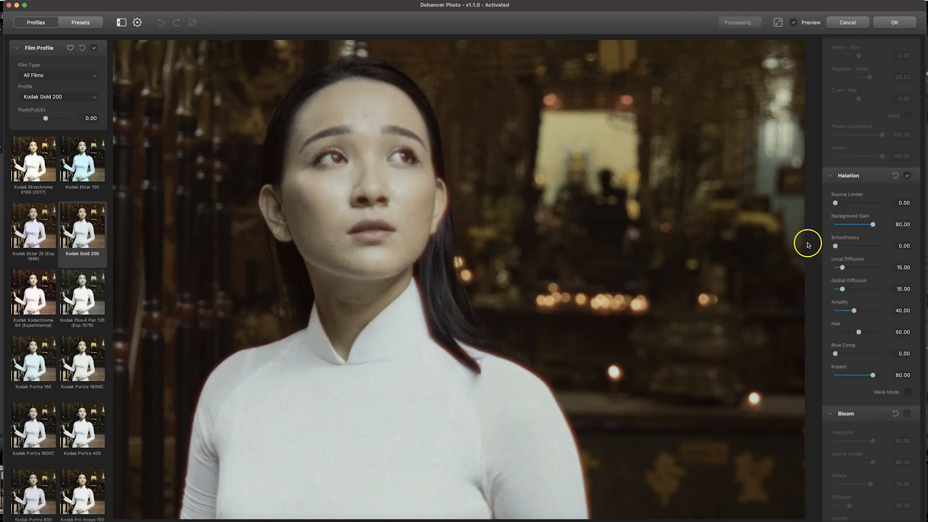
drag(868, 270, 861, 270)
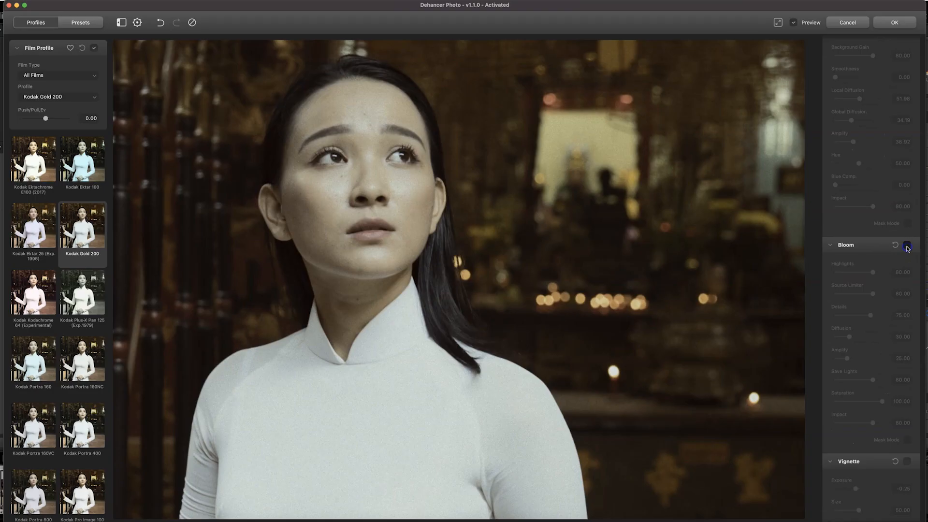
Enable Bloom with highlights 71.66, source limiter 34.28 and details 45.04, and compare the portrait with it off and on.
click(907, 246)
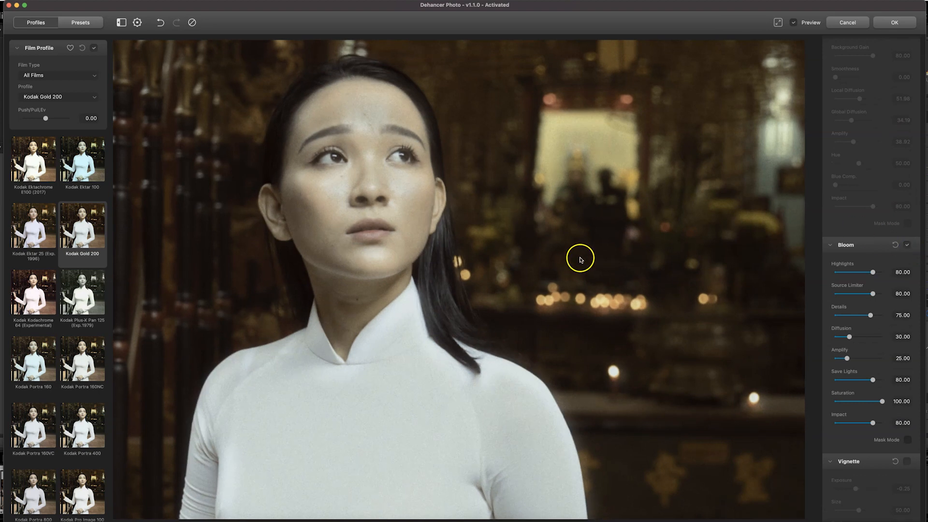
drag(873, 272, 856, 317)
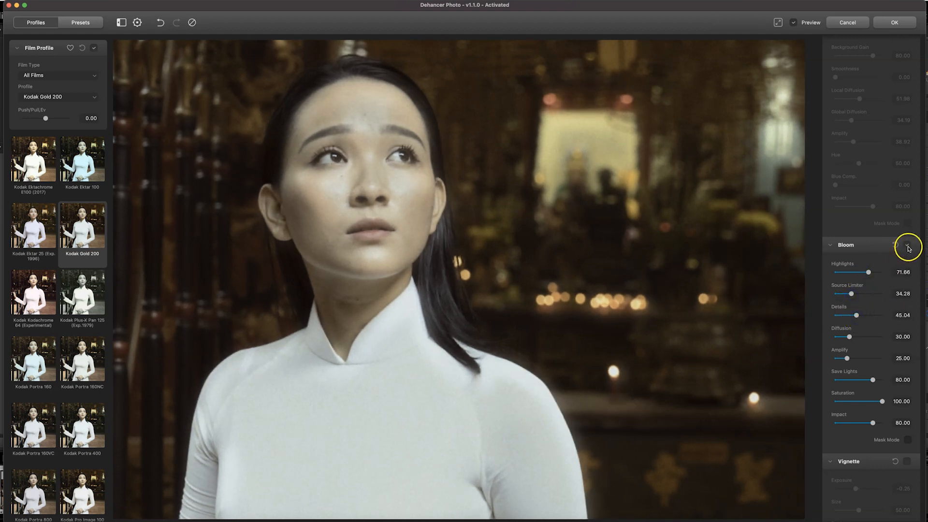
click(907, 245)
click(907, 245)
scroll(639, 289, down, 2)
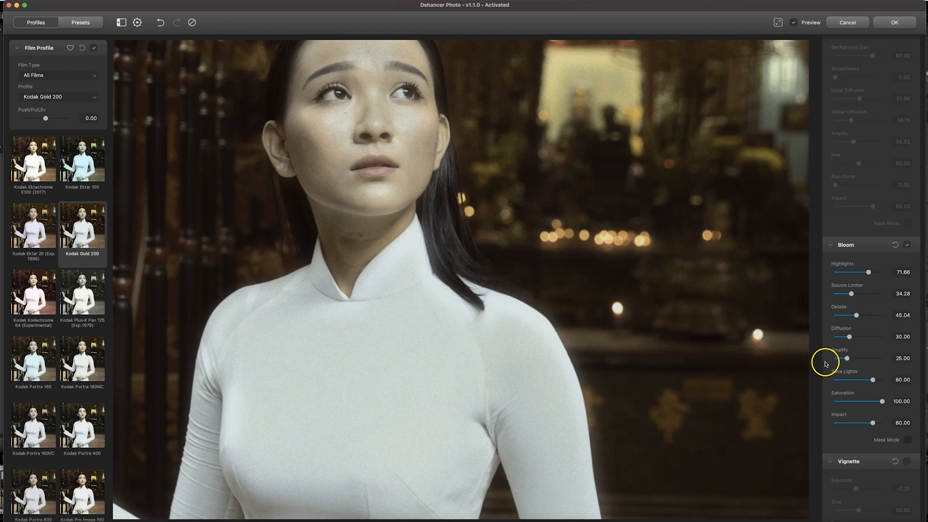
Enable the Print effect and set its profile to Linear.
scroll(827, 363, down, 2)
scroll(827, 364, up, 15)
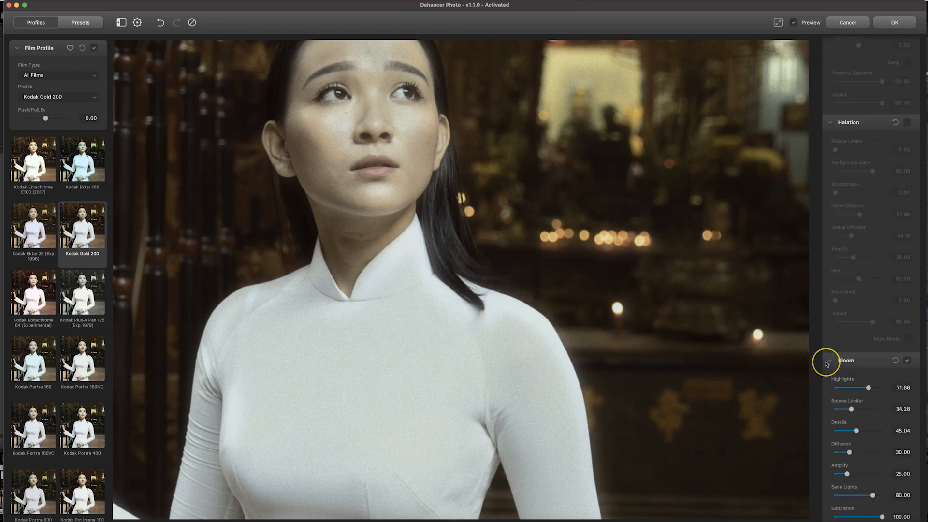
scroll(837, 371, up, 6)
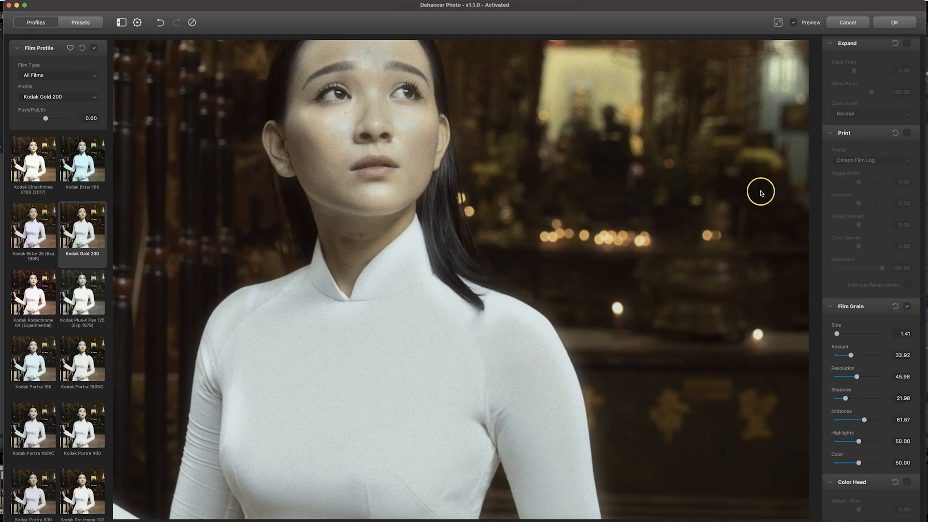
click(908, 134)
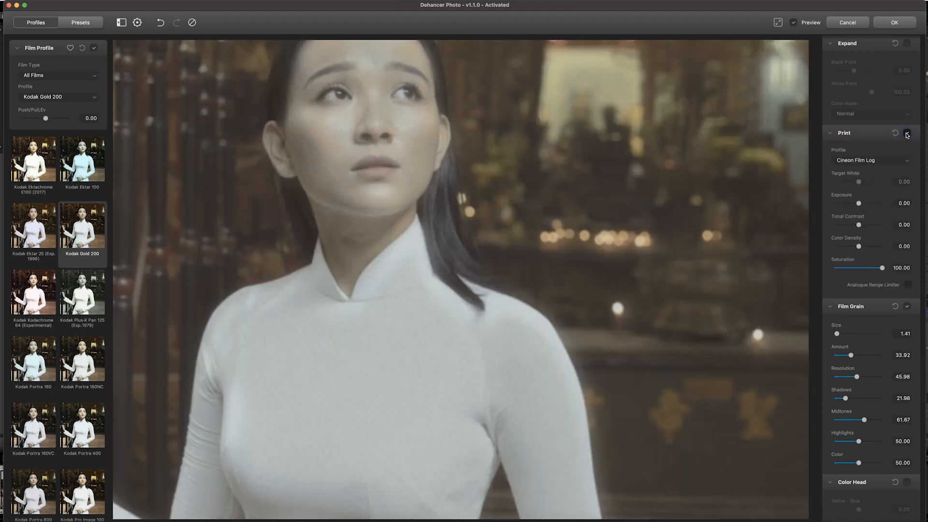
click(889, 160)
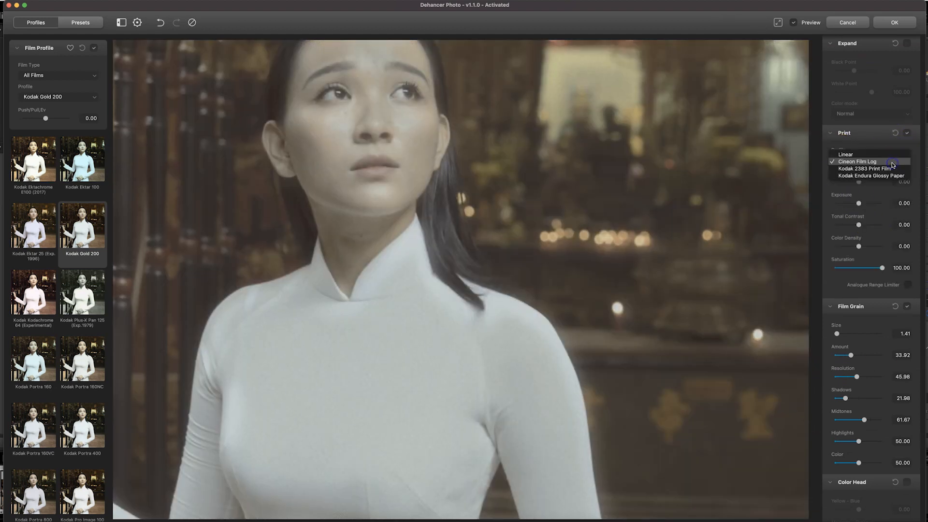
click(887, 159)
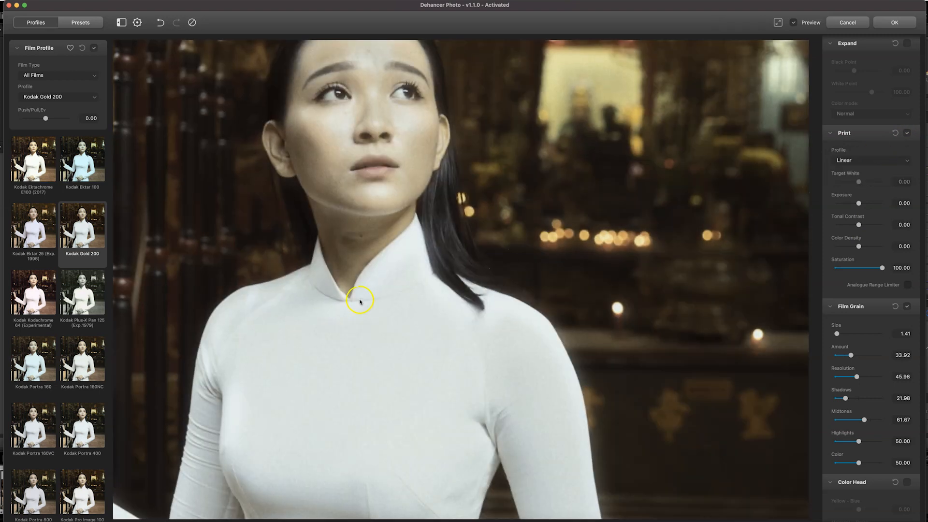
Show the whole photo, try the Kodak 2383 Print Film print profile, and choose Kodak Endura Glossy Paper.
click(777, 23)
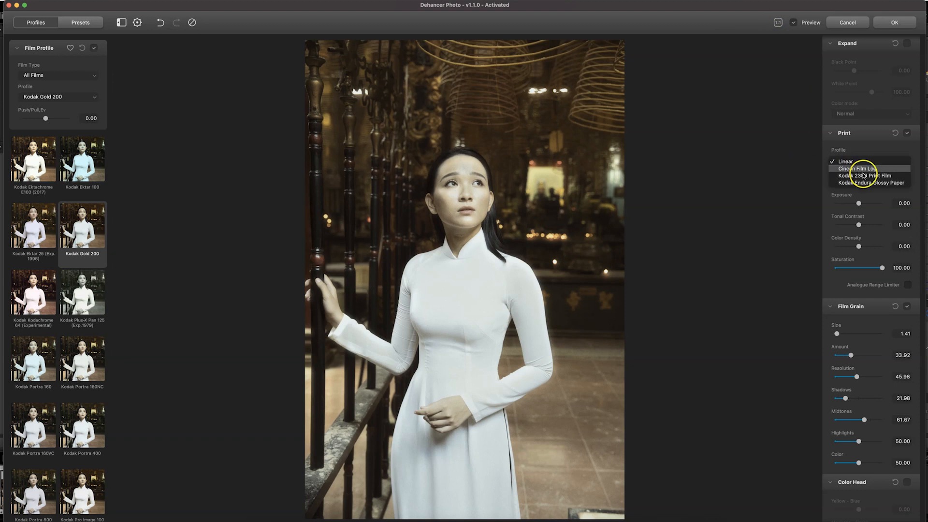
click(869, 176)
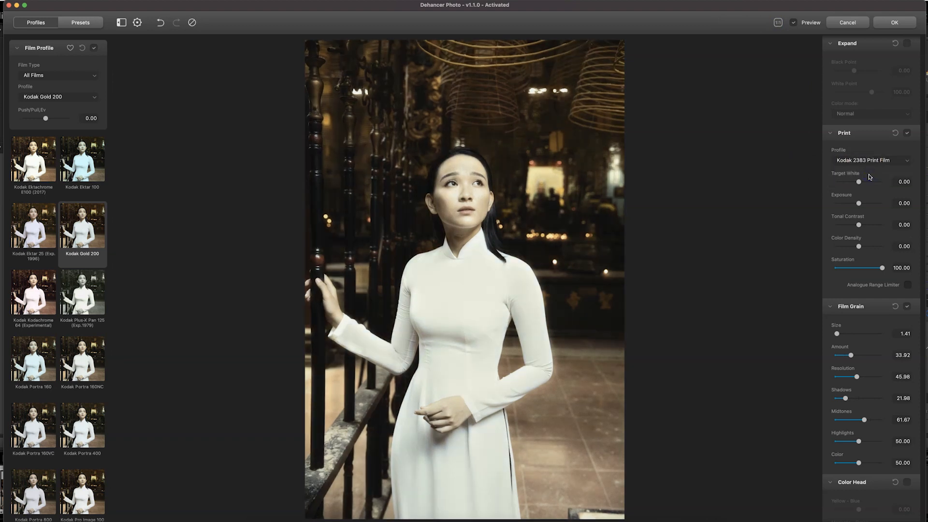
click(861, 162)
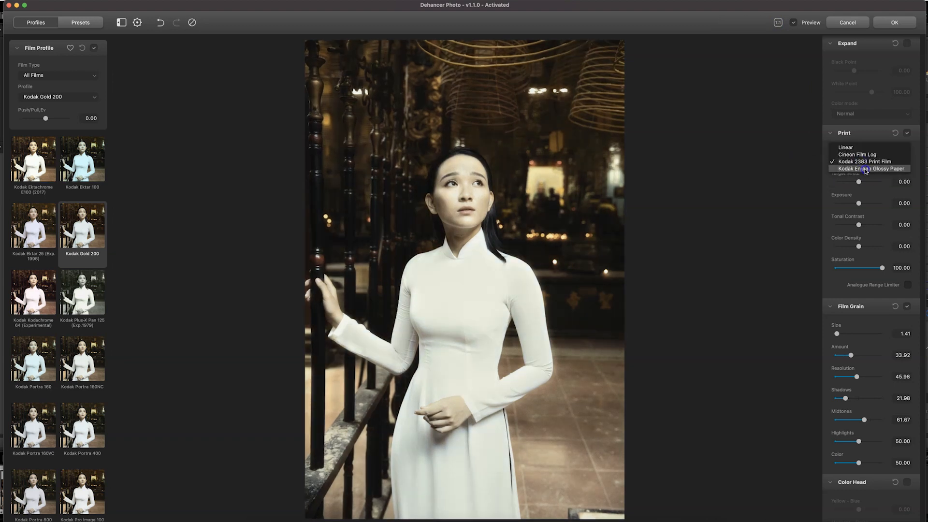
click(865, 169)
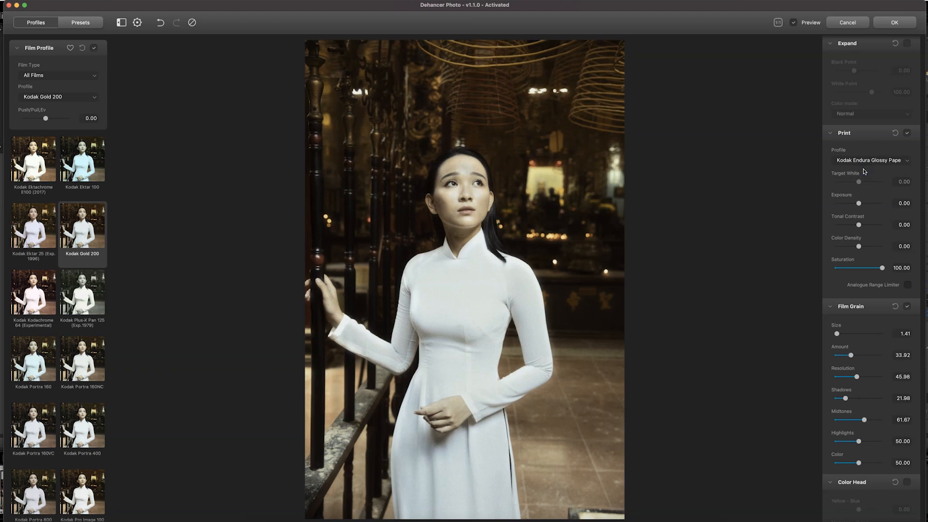
Raise the print exposure to 0.41 and slightly adjust the tonal contrast and color density.
click(865, 204)
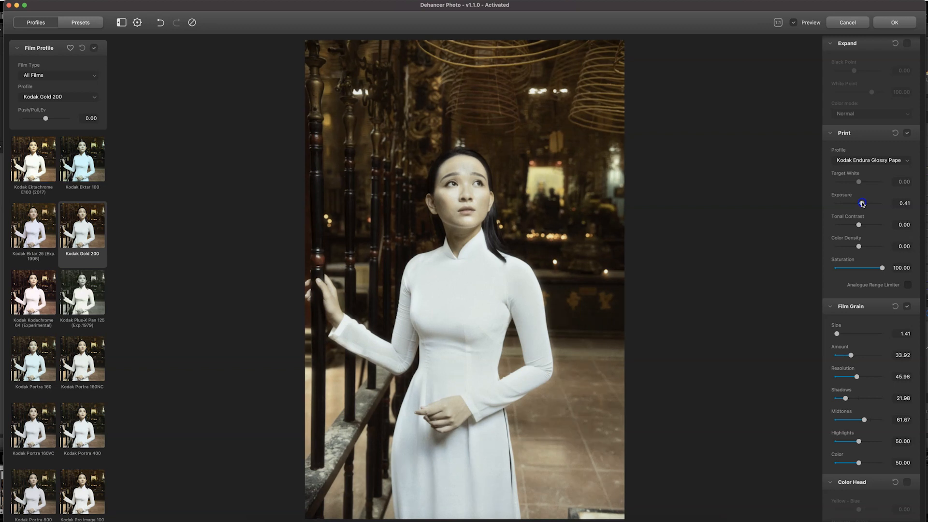
drag(861, 224, 861, 226)
drag(859, 246, 860, 247)
Enable the Vignette effect and set its size to 61.65.
scroll(831, 226, down, 10)
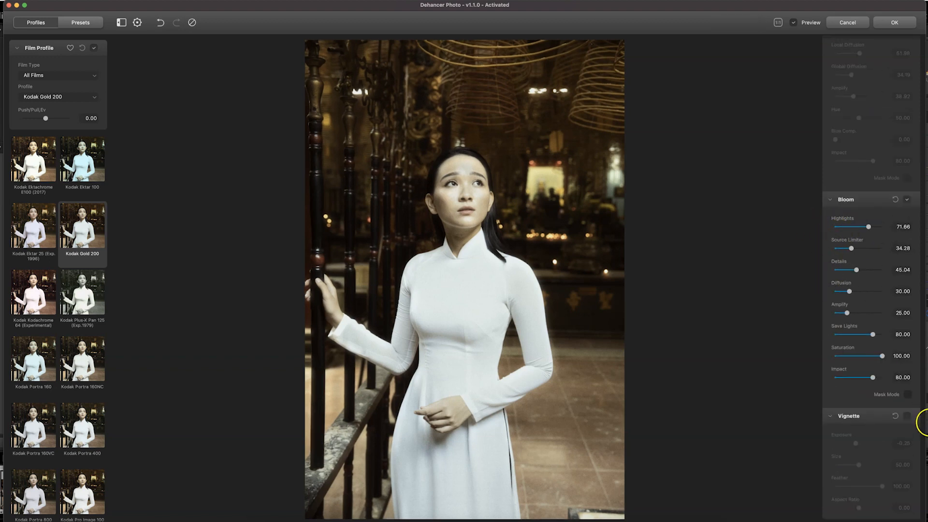
click(907, 416)
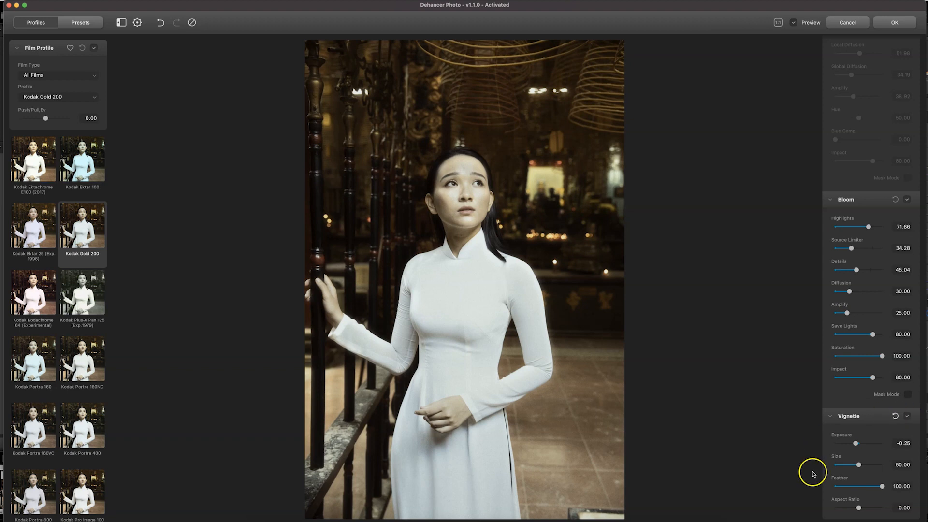
drag(860, 465, 866, 465)
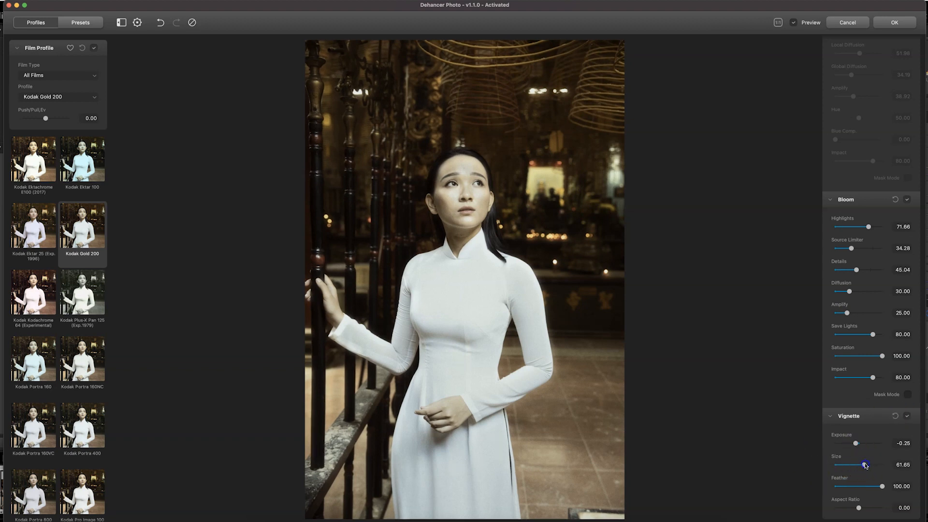